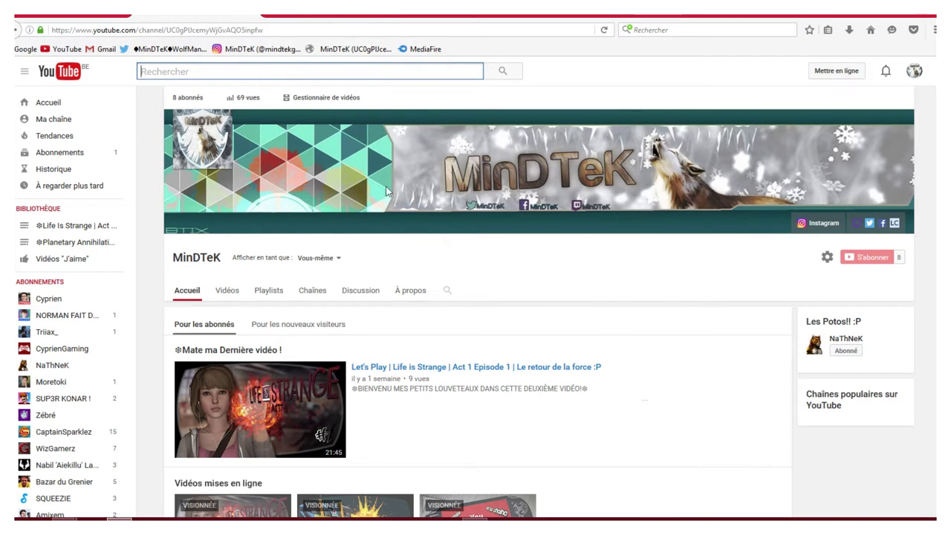
View the download pages for Dxtory 2.0.127[A4] on MediaFire and for WinRAR, and return to the desktop
left_click(349, 14)
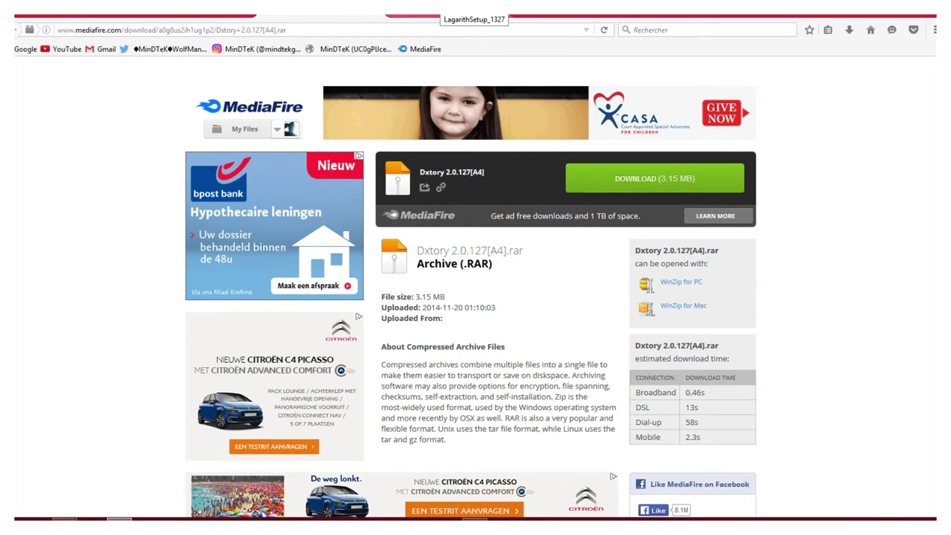
left_click(446, 14)
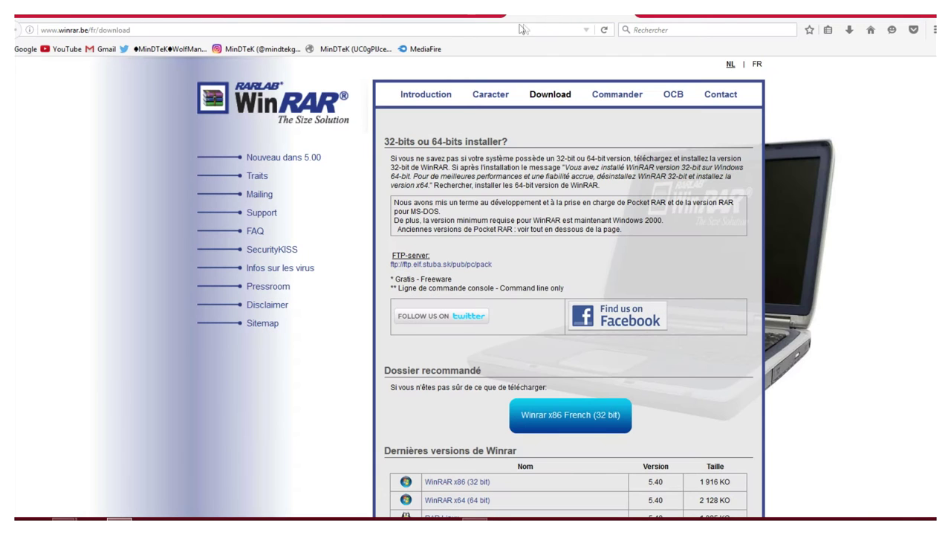
left_click(319, 15)
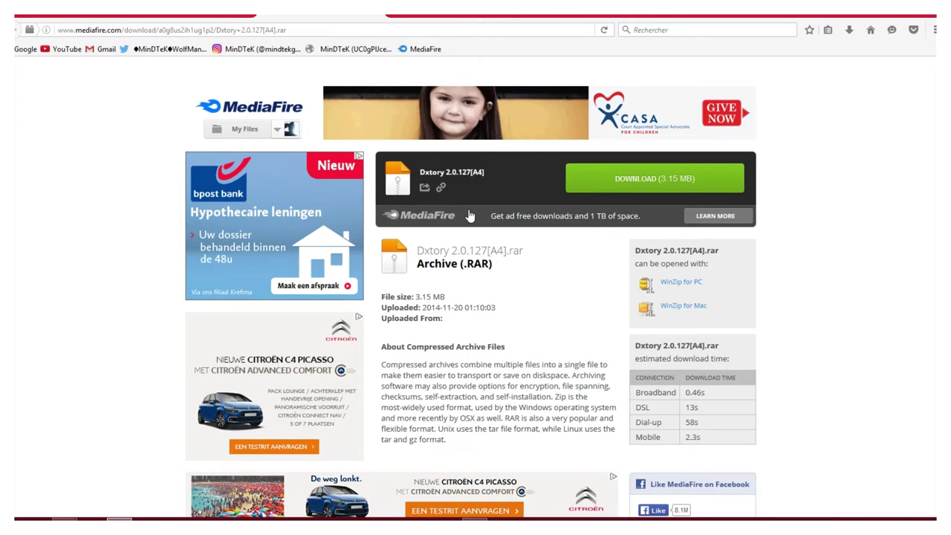
left_click(556, 16)
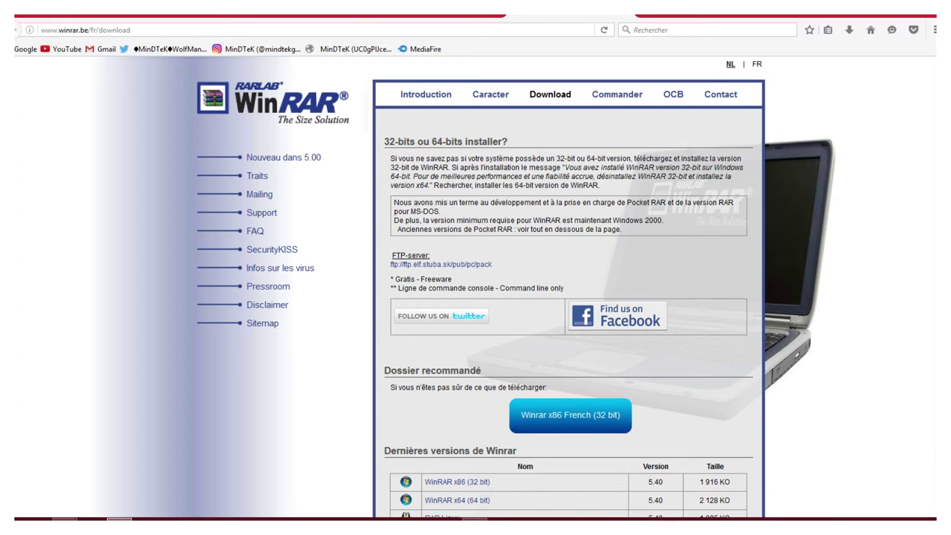
left_click(920, 18)
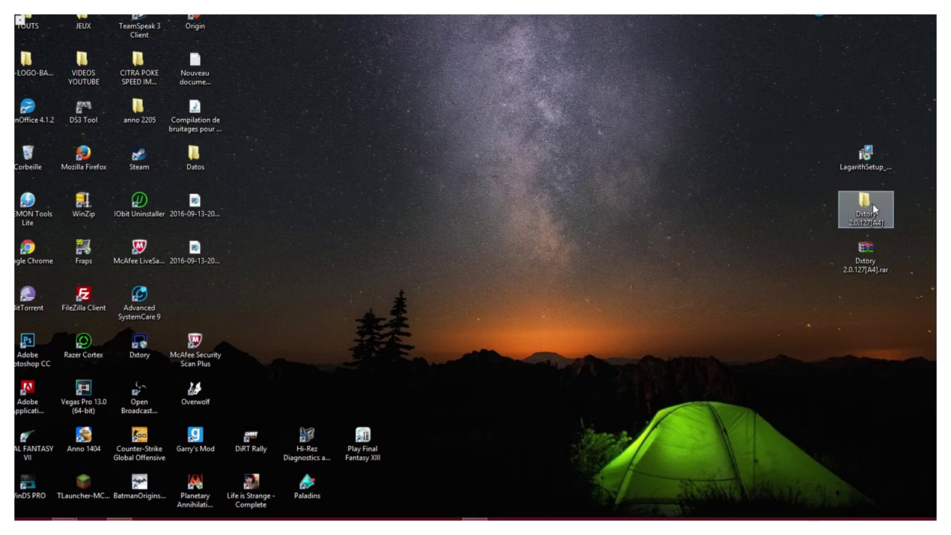
View the extraction options for Dxtory 2.0.127[A4].rar and open the extracted Dxtory 2.0.127[A4] folder
right_click(870, 261)
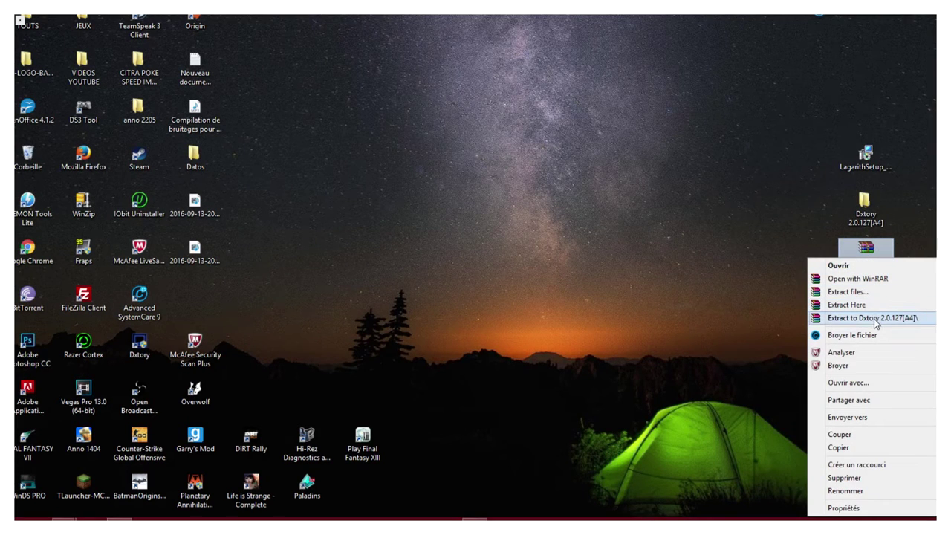
left_click(873, 212)
double_click(873, 211)
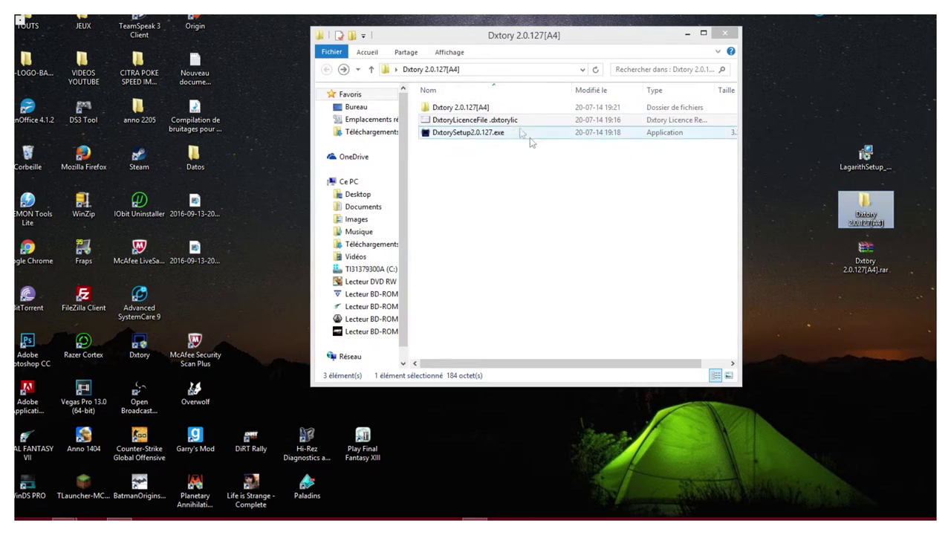
double_click(500, 109)
left_click(326, 69)
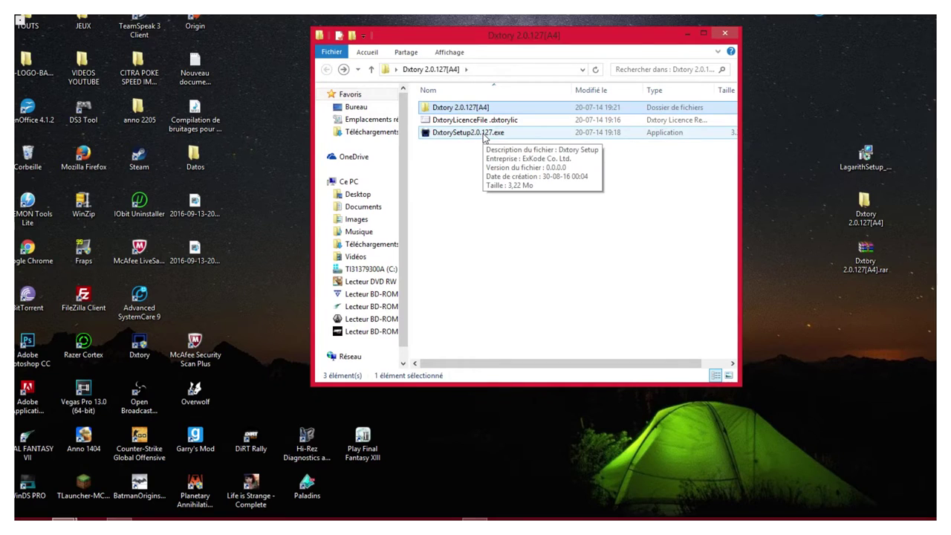
Launch DxtorySetup2.0.127.exe with English as the setup language
double_click(485, 135)
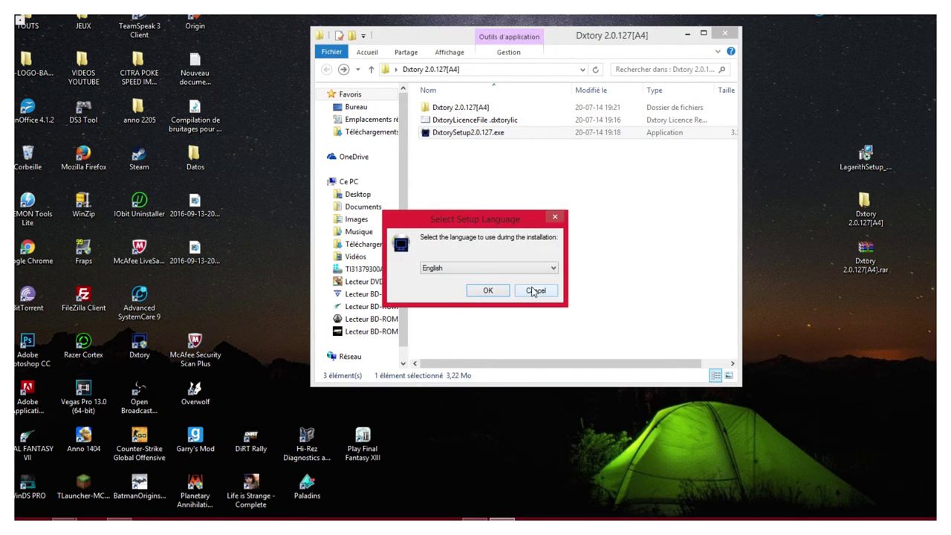
left_click(509, 268)
left_click(498, 279)
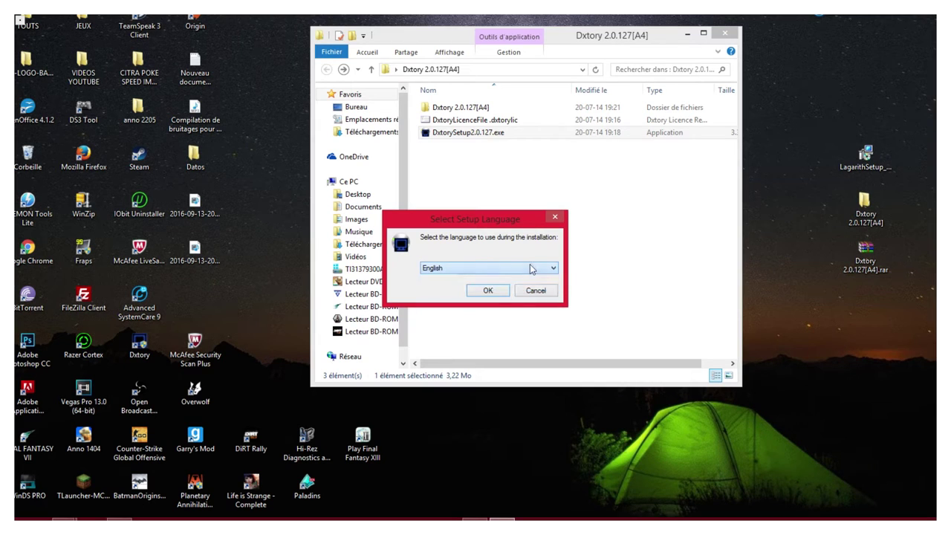
left_click(502, 290)
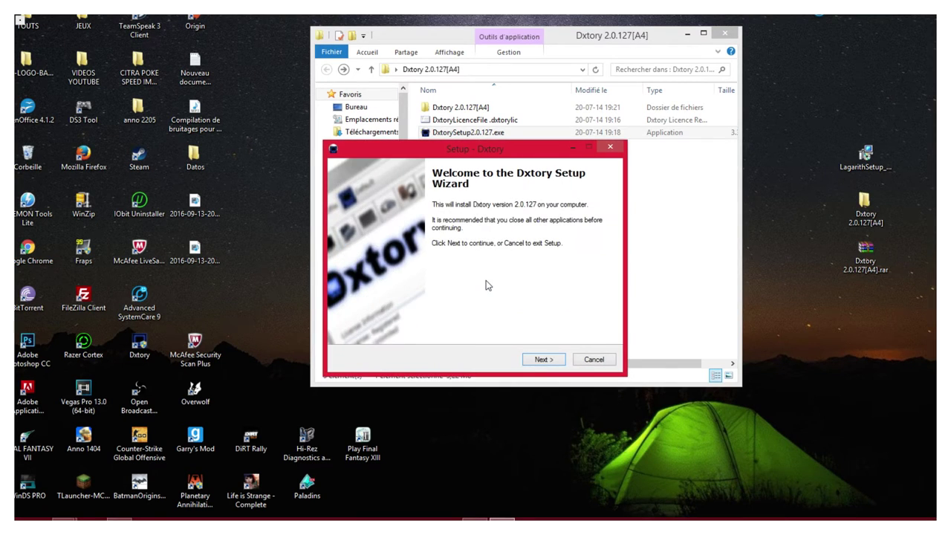
Accept the license agreement and keep the default install location, Start Menu folder and additional tasks up to the installation summary
left_click(546, 362)
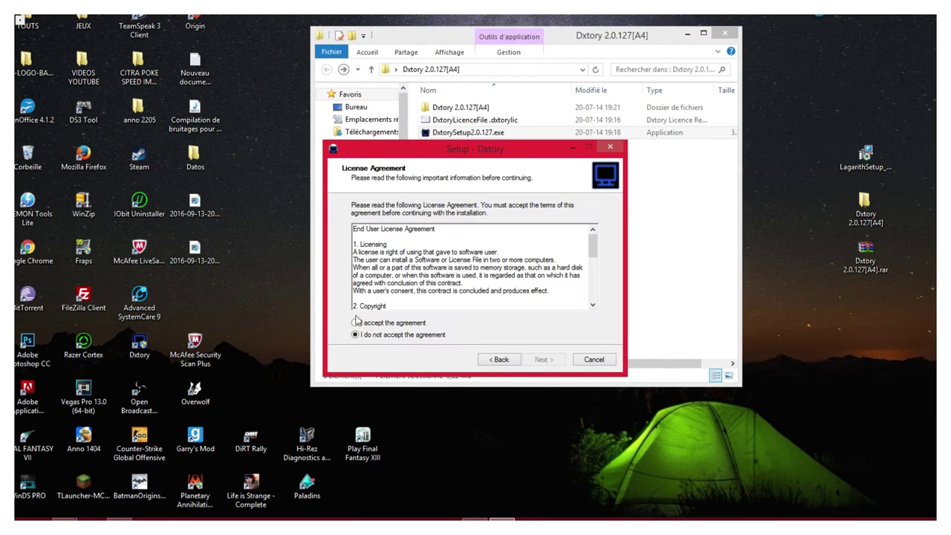
left_click(387, 324)
left_click(539, 363)
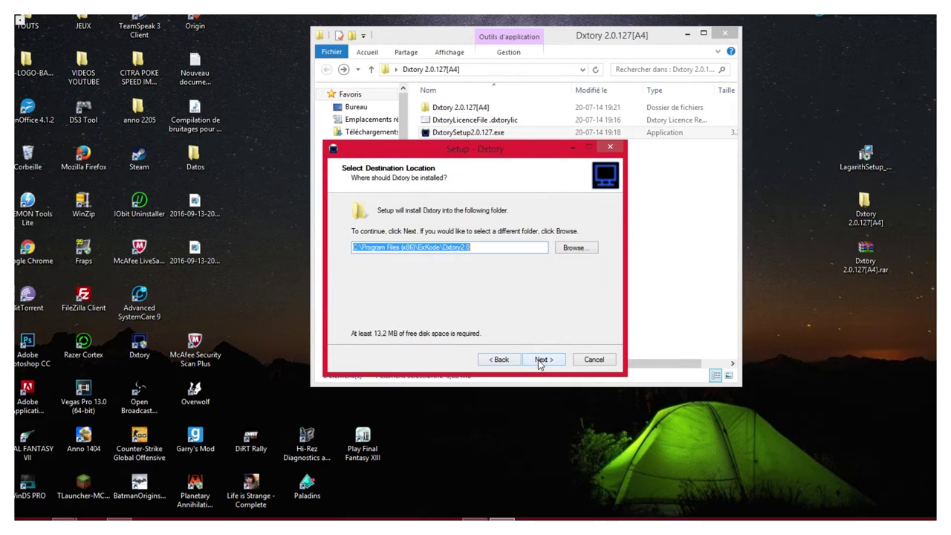
left_click(542, 362)
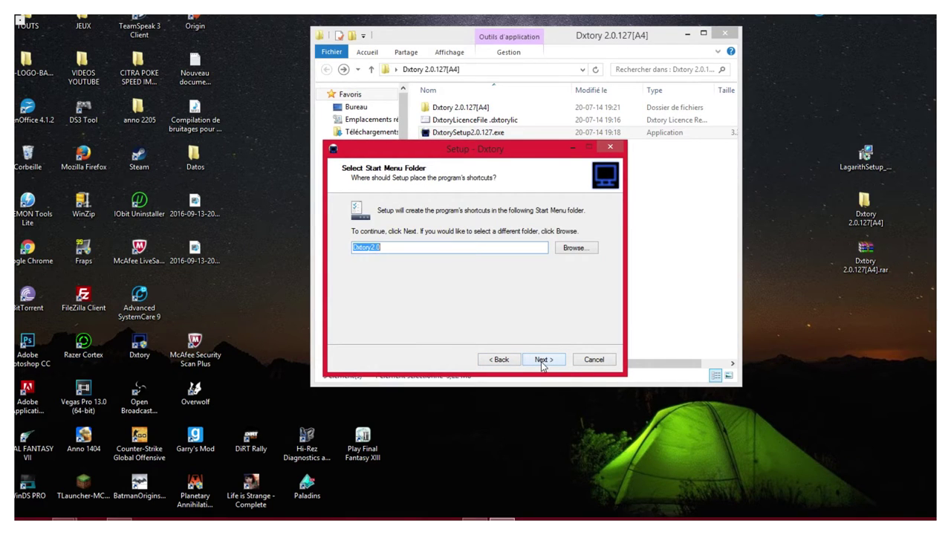
left_click(543, 363)
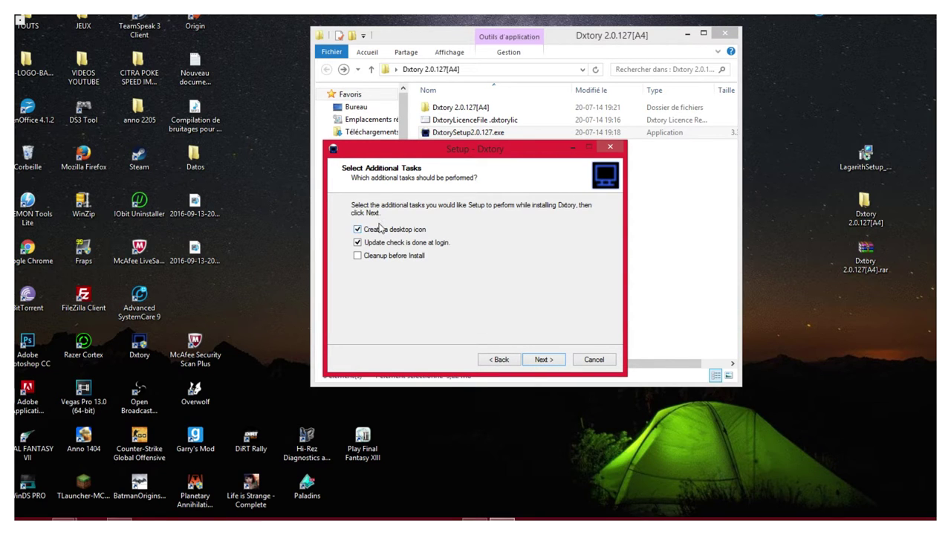
left_click(541, 362)
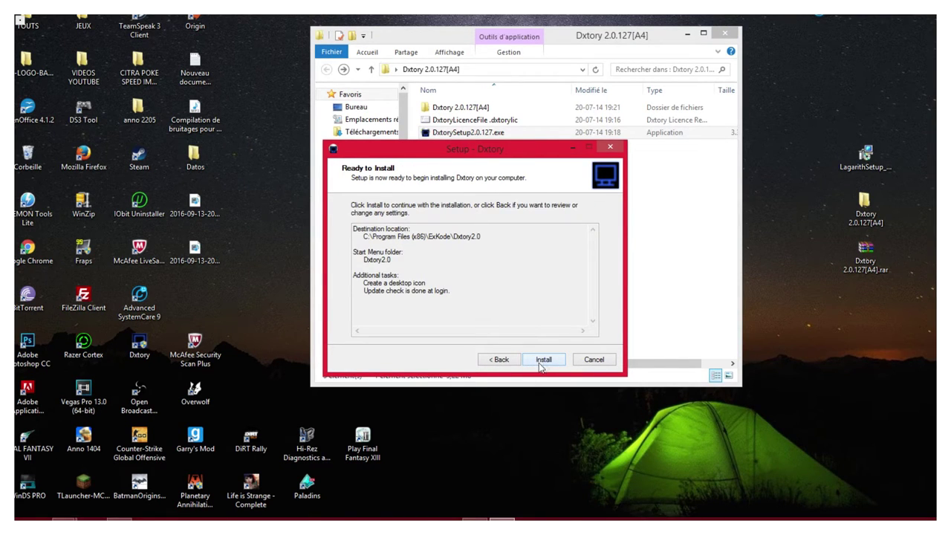
Exit the Dxtory setup without installing
left_click(599, 361)
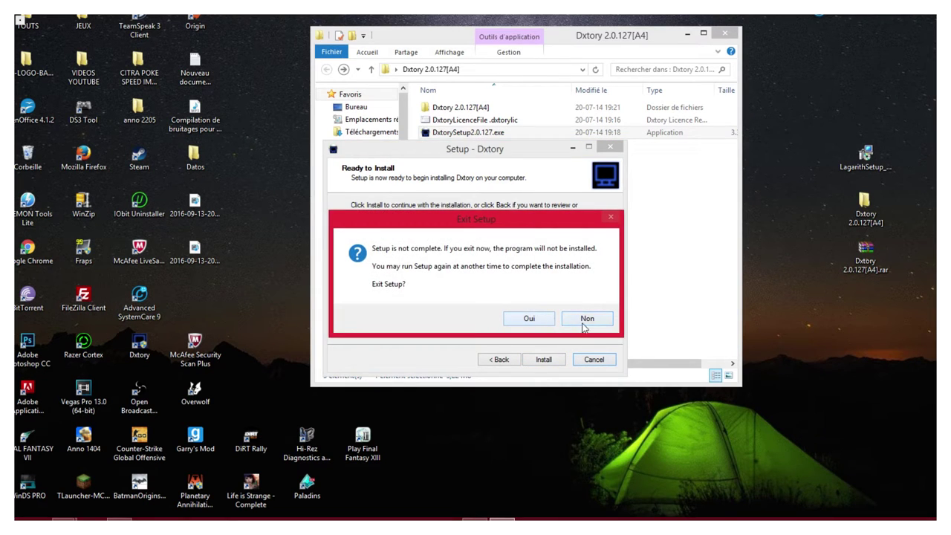
left_click(584, 324)
left_click(595, 361)
left_click(543, 325)
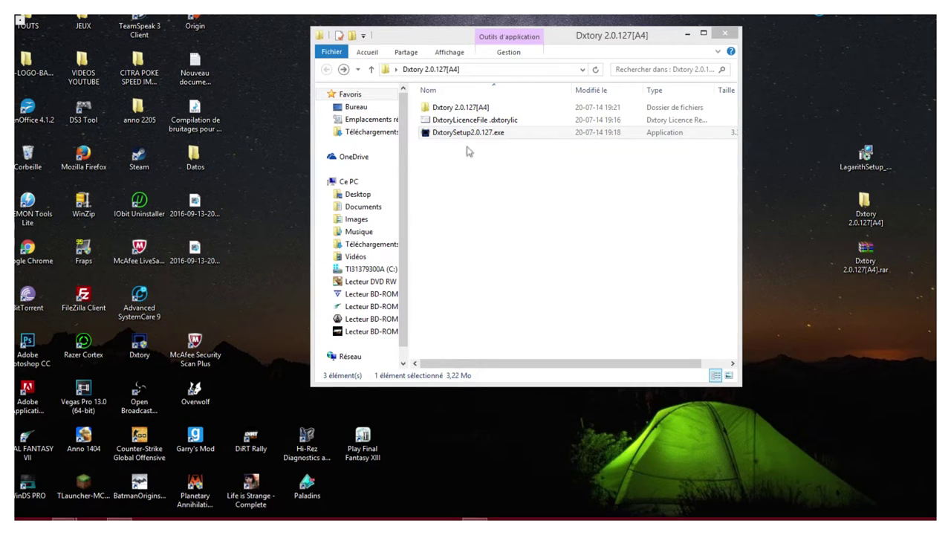
Open the Dxtory licence file in License Register and close it without registering
left_click(492, 122)
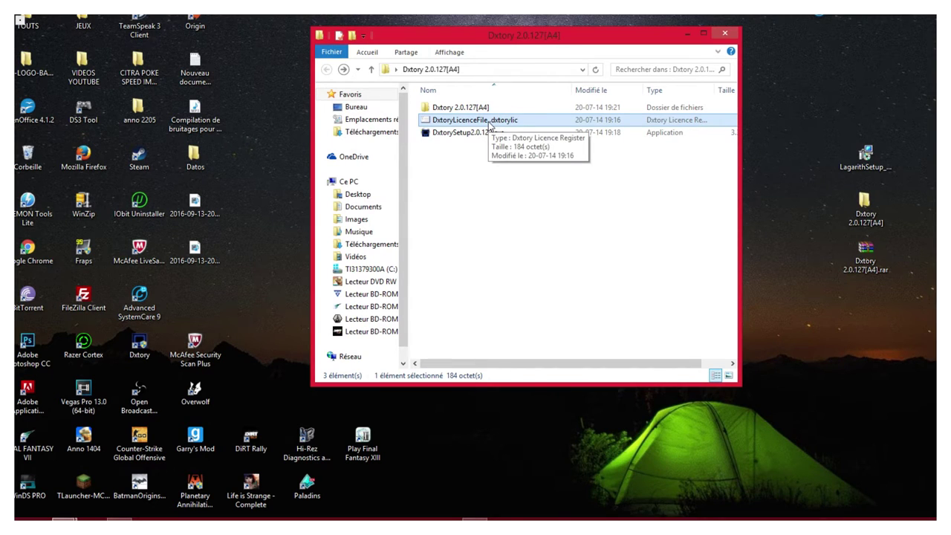
double_click(492, 122)
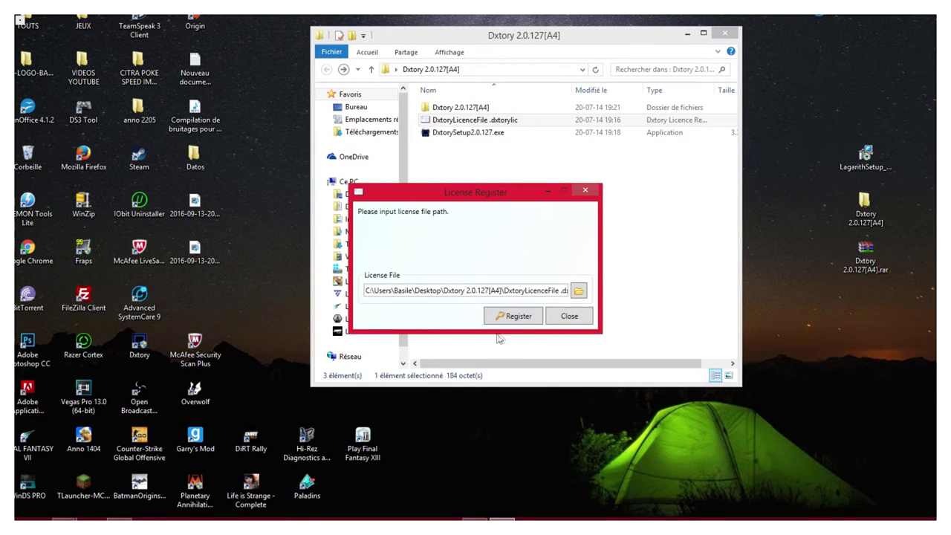
left_click(580, 320)
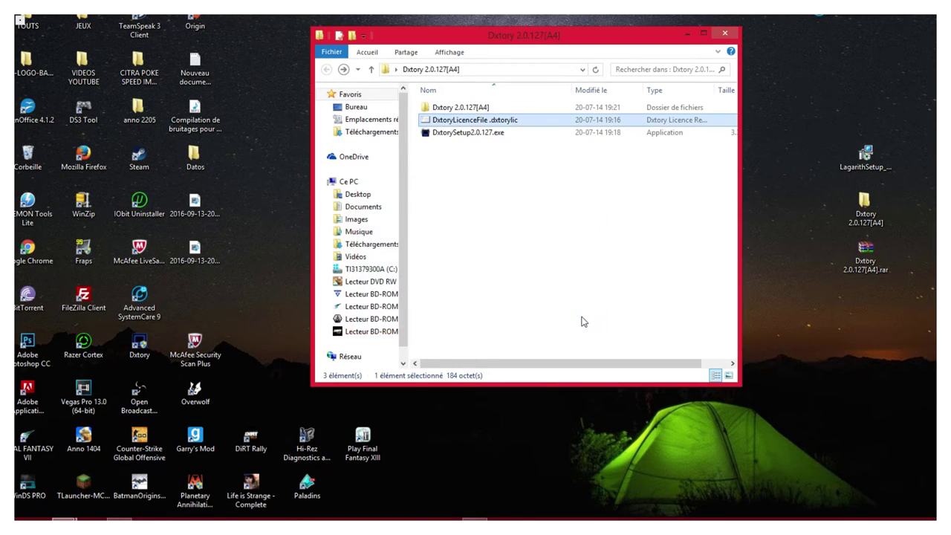
Close the folder window, launch Dxtory from the desktop and select the Default profile
left_click(726, 35)
left_click(140, 343)
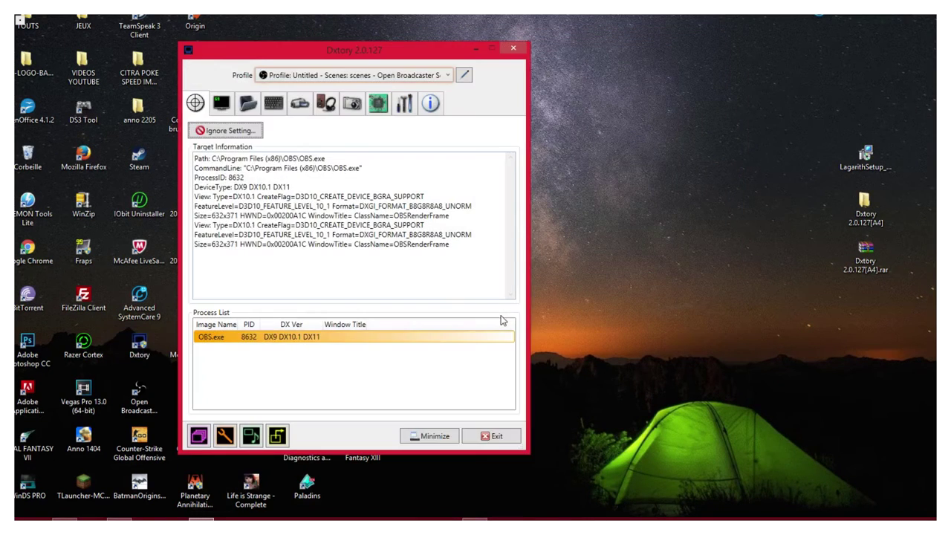
left_click_drag(440, 51, 513, 48)
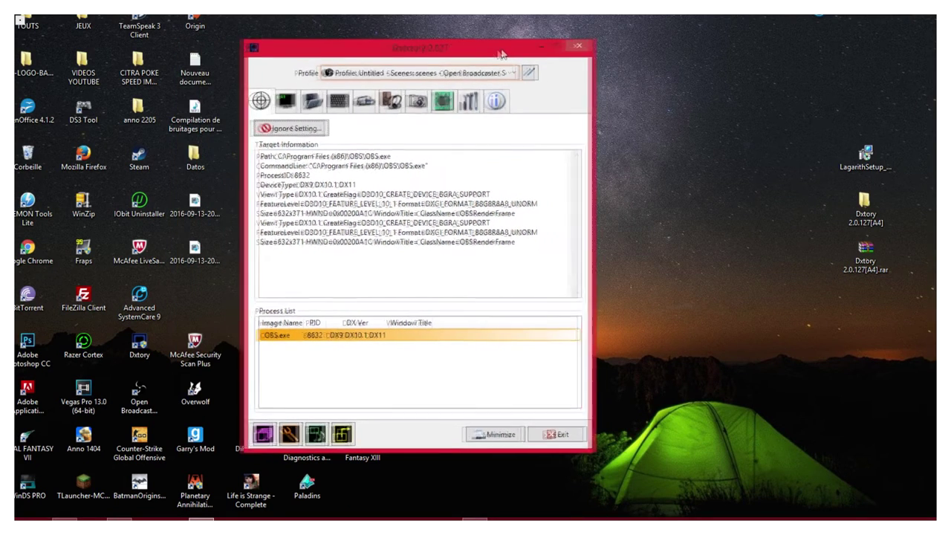
left_click(442, 73)
left_click(442, 86)
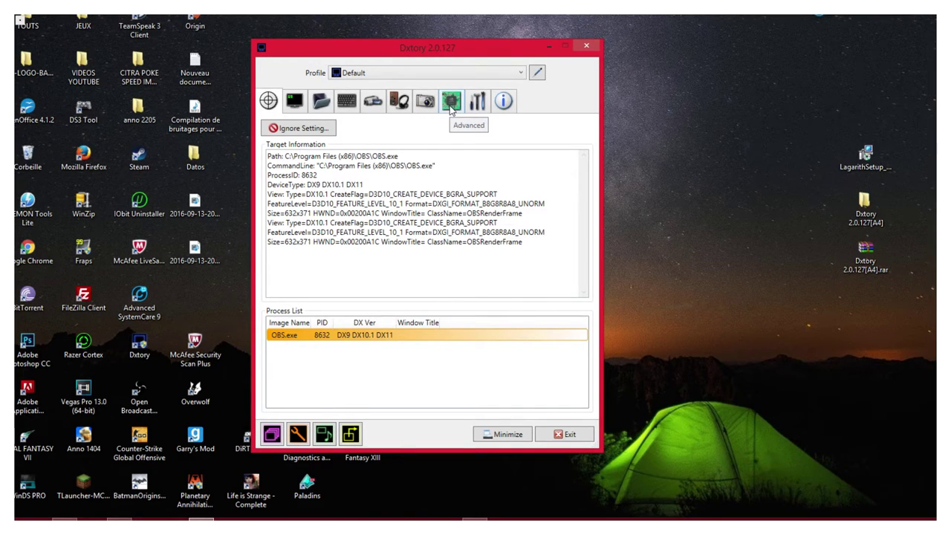
Enable Video FPS, Write File FPS and Record Status in the overlay settings
left_click(301, 108)
left_click(278, 163)
left_click(277, 176)
left_click(277, 190)
Check the FPS overlay on the Open Broadcaster Software window and view the Recording Status Color choices in Dxtory
left_click(201, 520)
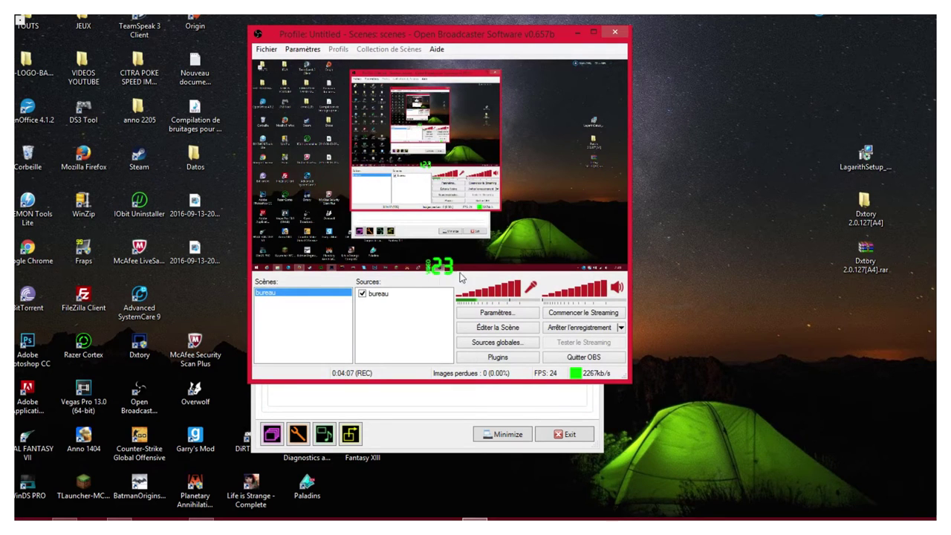
left_click(576, 33)
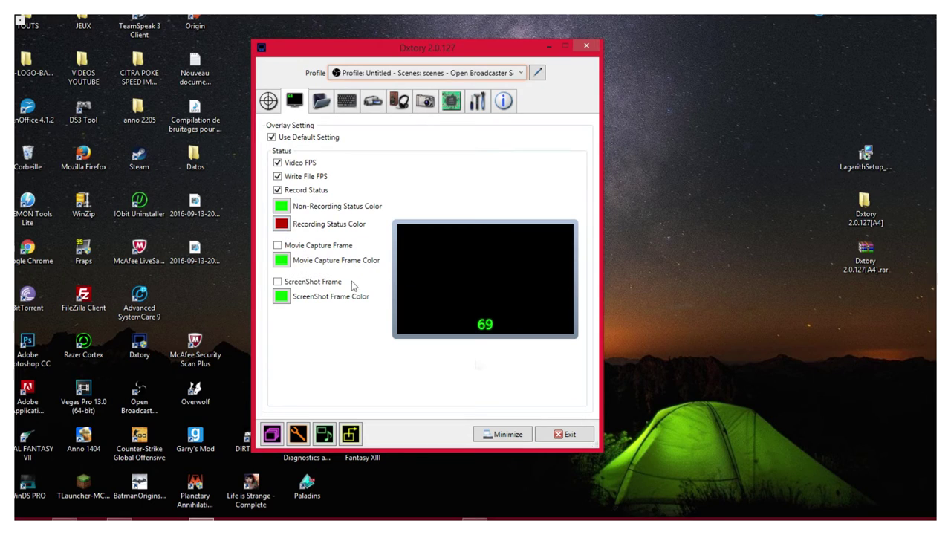
left_click(282, 224)
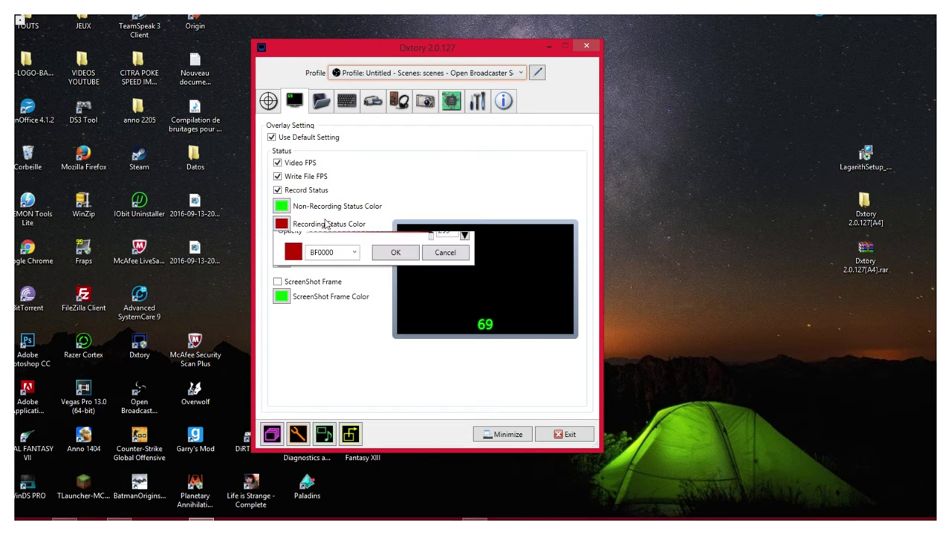
left_click(475, 194)
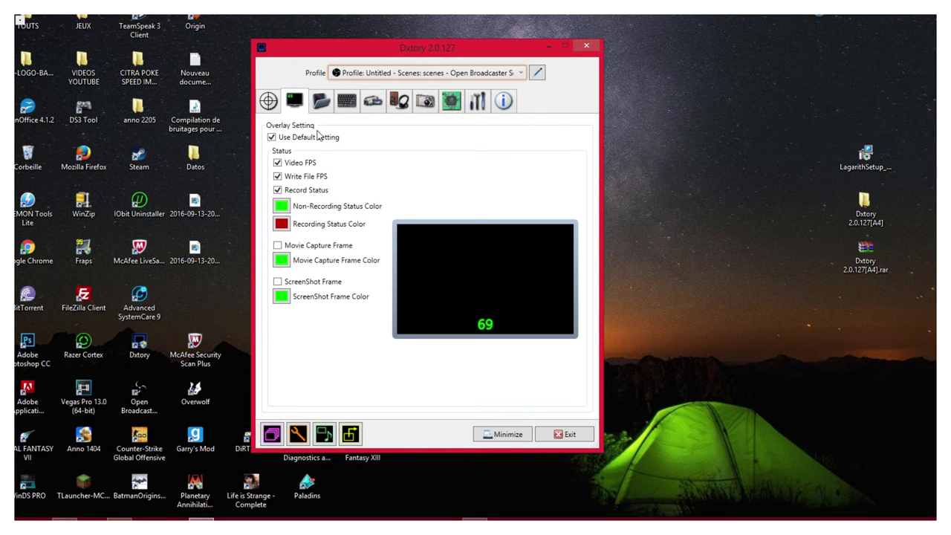
Remove the existing Desktop entry from the folders for saving movies
mouse_move(318, 134)
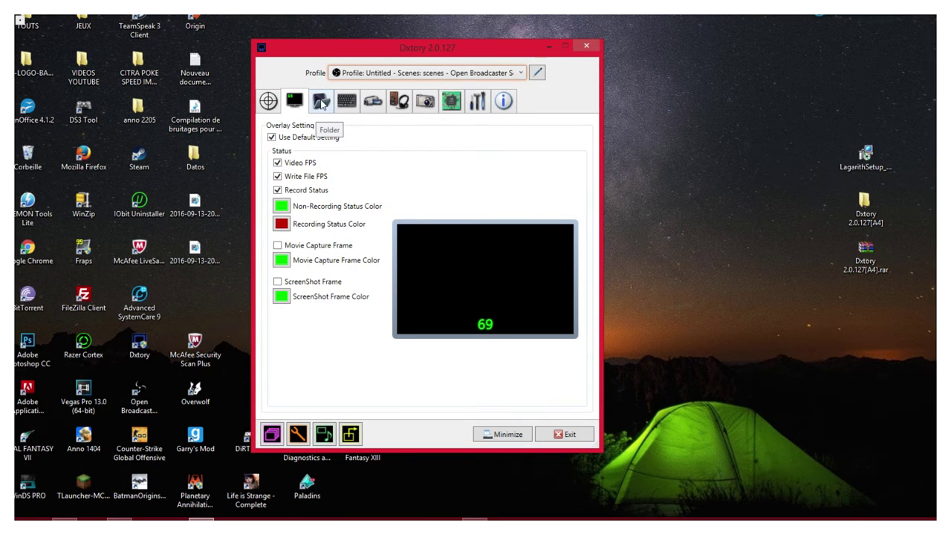
left_click(322, 104)
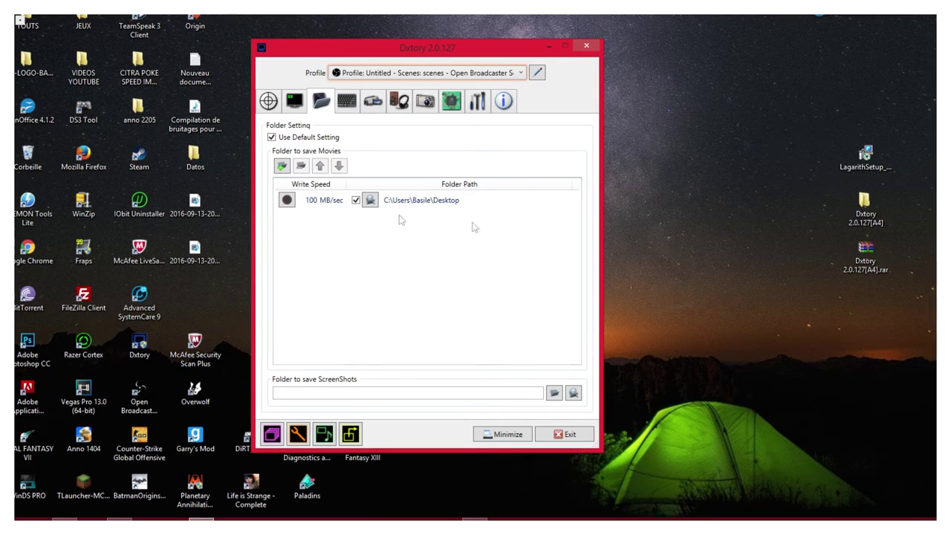
left_click(287, 199)
left_click(287, 200)
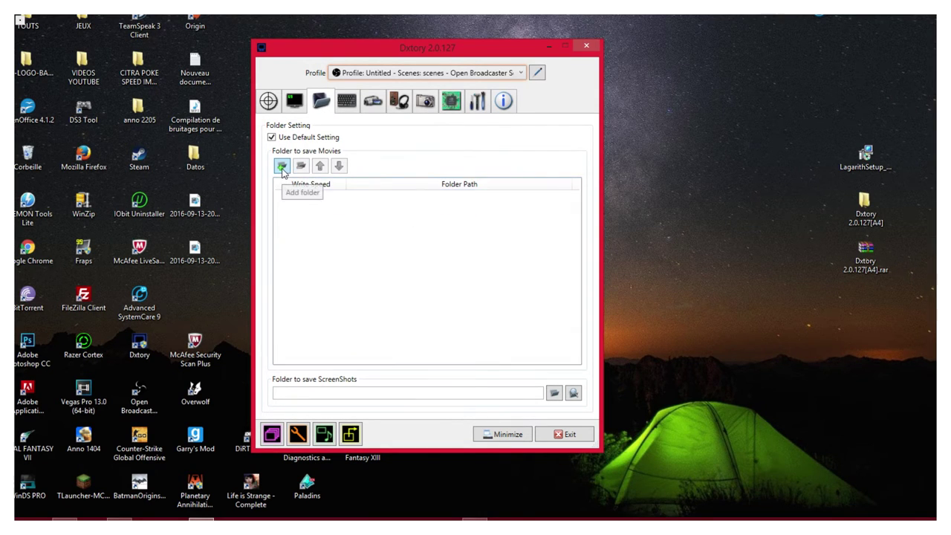
Add the Bureau (Desktop) folder as the location for saving movies
left_click(282, 166)
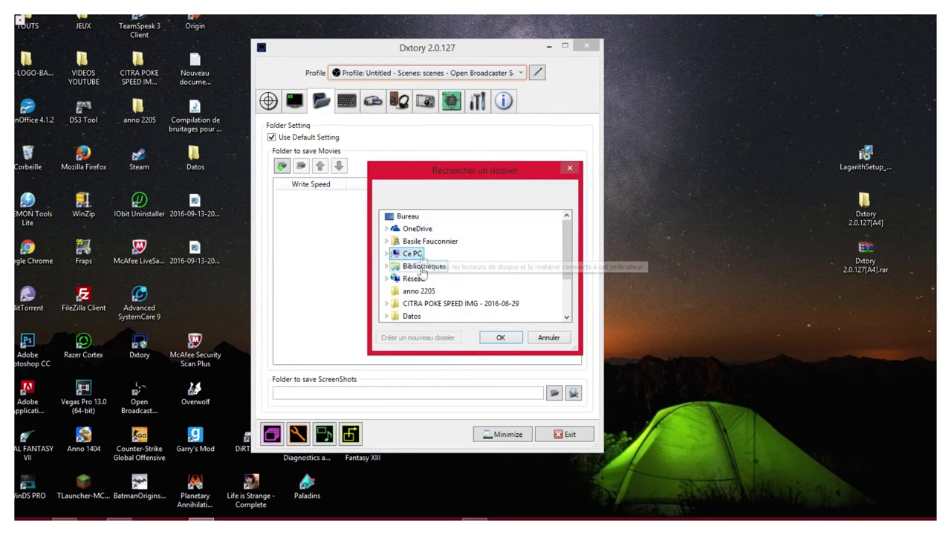
left_click(408, 216)
left_click(502, 338)
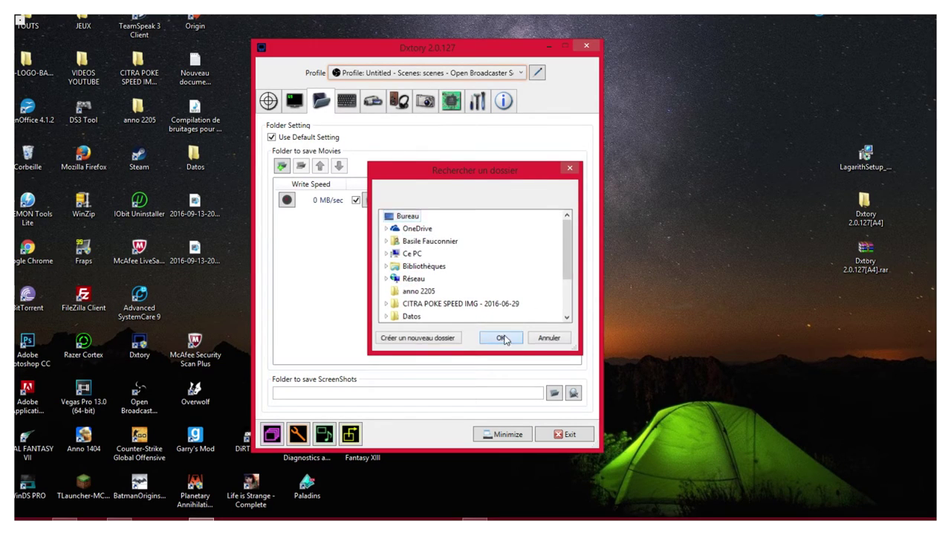
Run a write speed benchmark on the Desktop movie folder with a 1000 MB write size and accept it
left_click(287, 200)
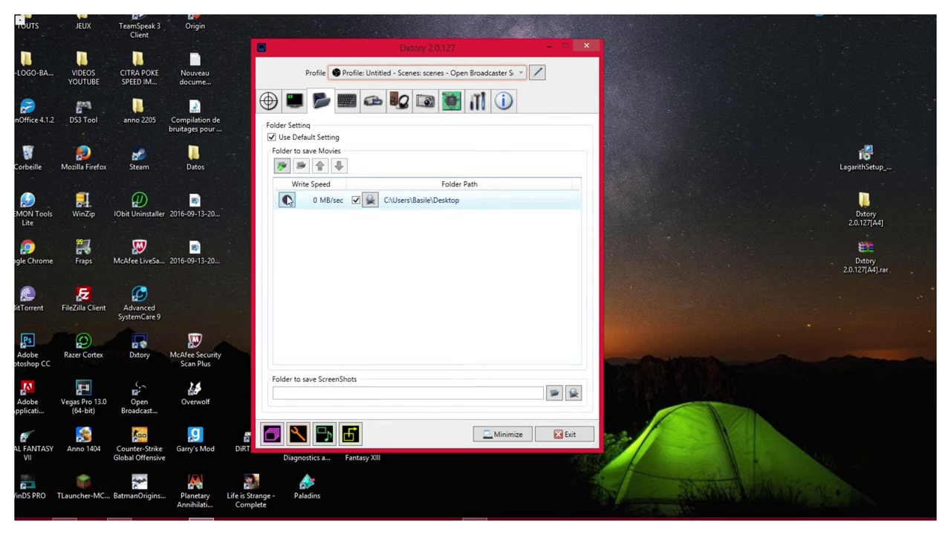
left_click(287, 201)
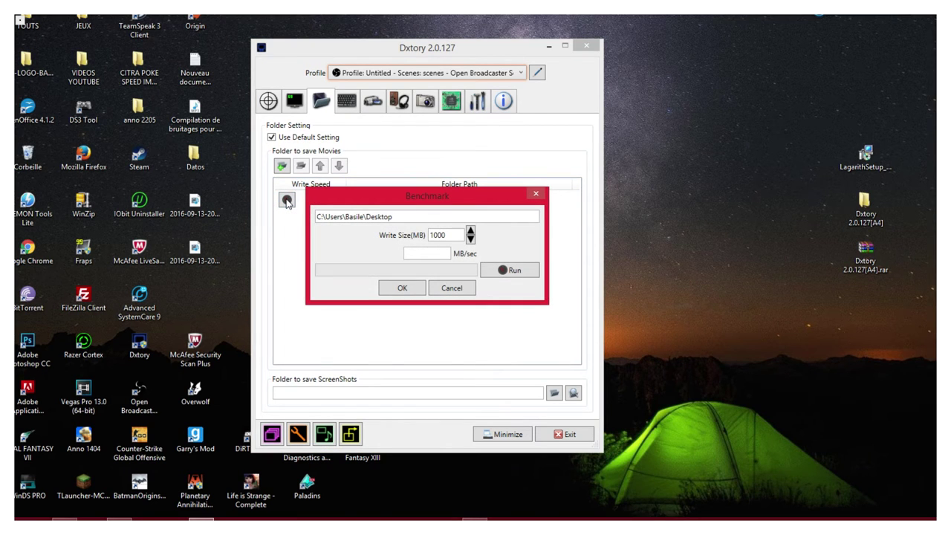
left_click(510, 272)
left_click(404, 292)
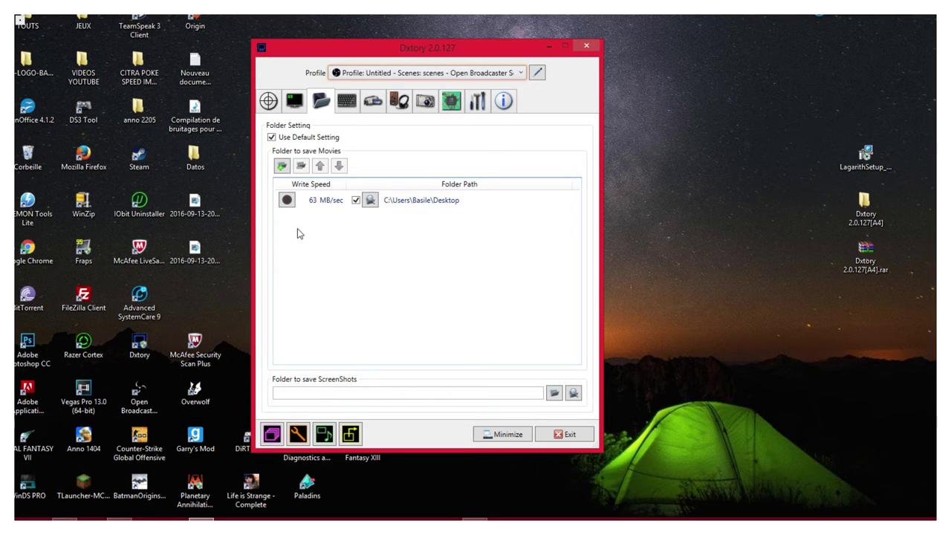
Assign the numeric keypad * as the Start/Stop Movie Capture hotkey
left_click(347, 102)
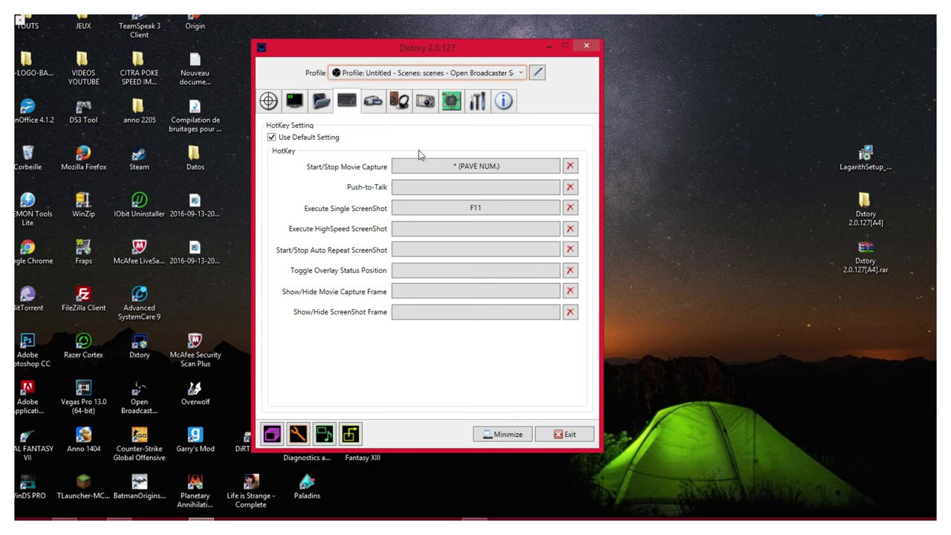
left_click(481, 167)
key("KP_Multiply")
Select Dxtory Video Codec in the movie settings and view the list of available codecs
left_click(372, 106)
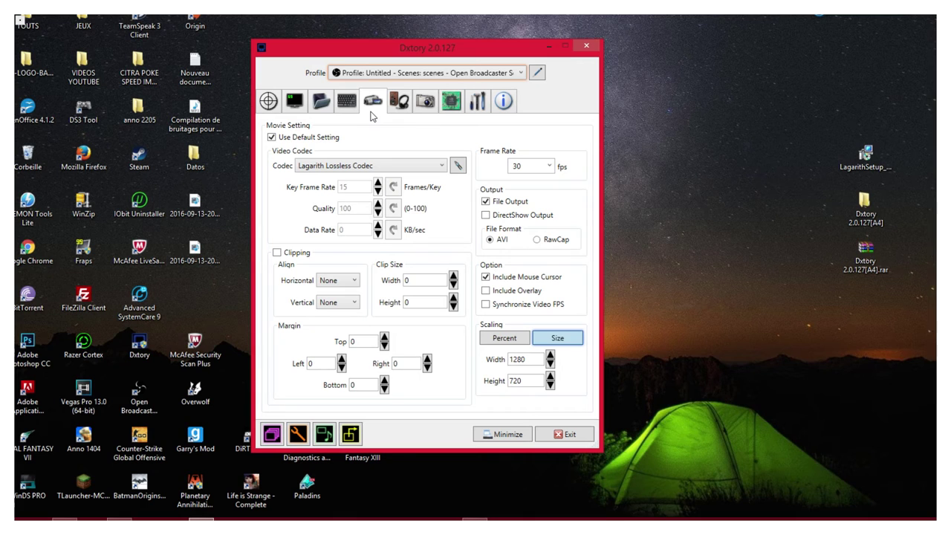
left_click(380, 165)
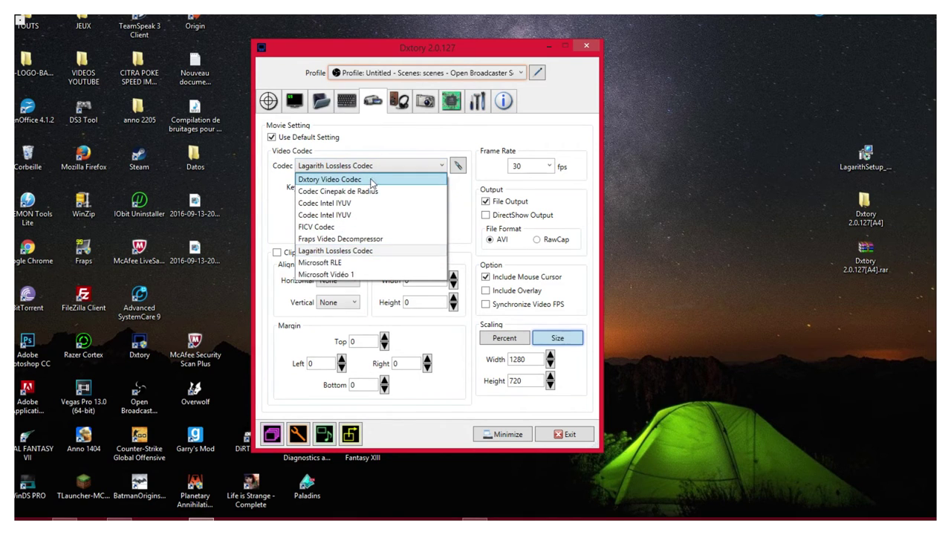
left_click(376, 181)
left_click(390, 170)
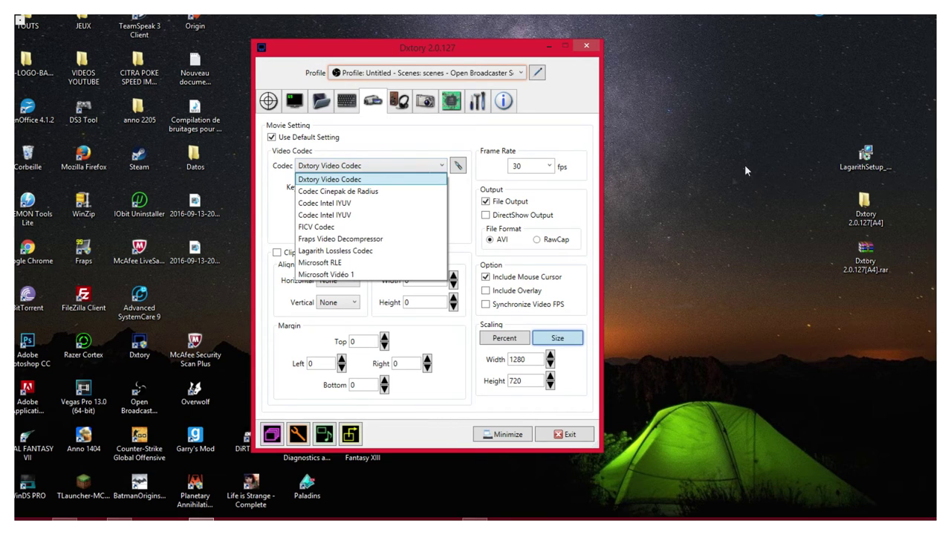
Install Lagarith Lossless Codec 1.3.27 from the LagarithSetup file on the desktop
left_click(888, 160)
double_click(865, 158)
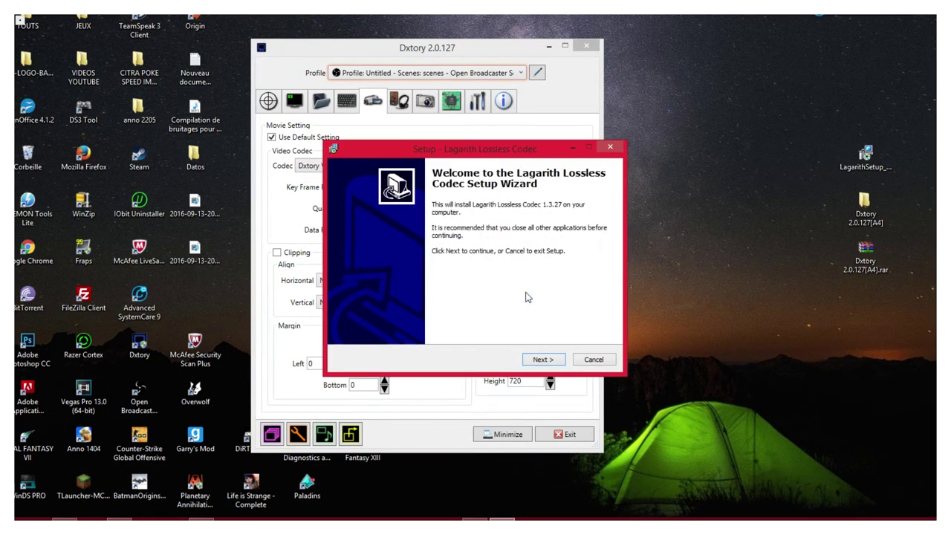
left_click(545, 358)
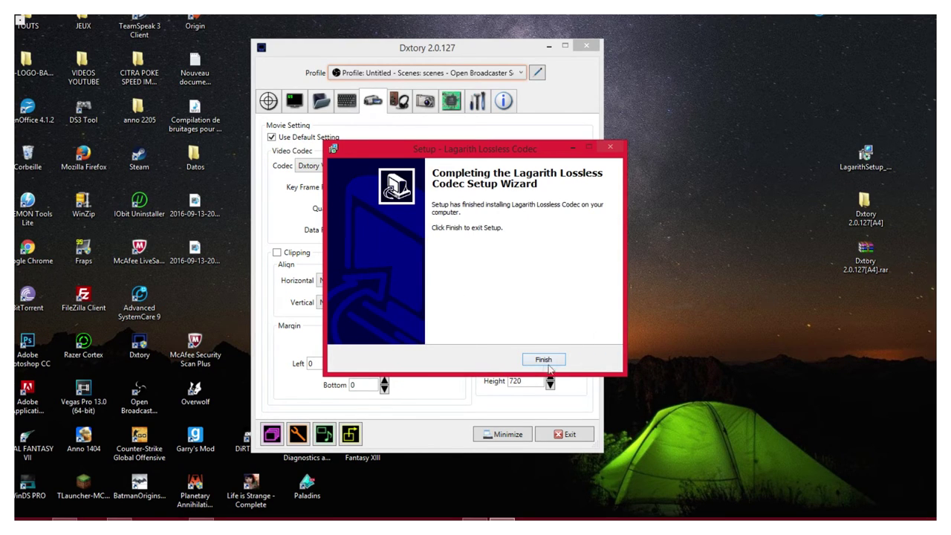
left_click(545, 360)
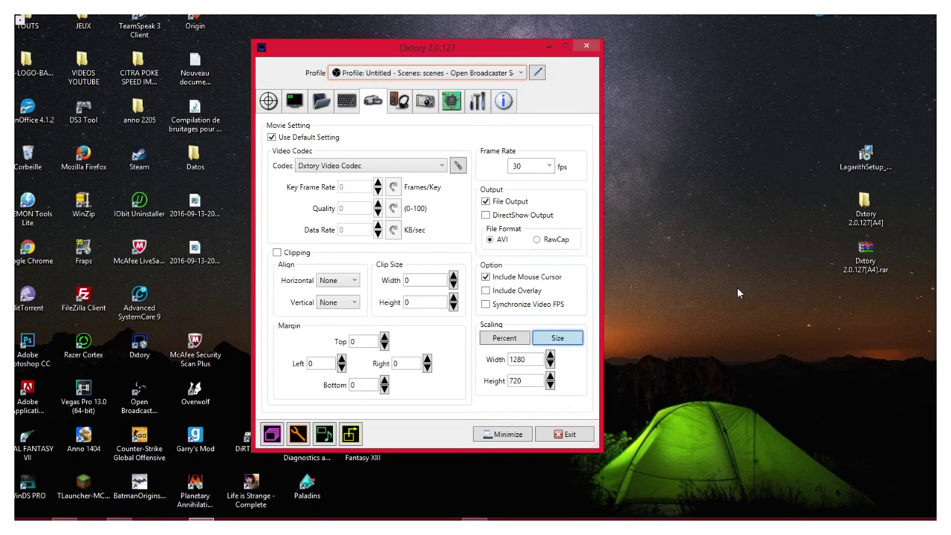
Set the movie video codec to Lagarith Lossless Codec and view the available frame rates
left_click(416, 165)
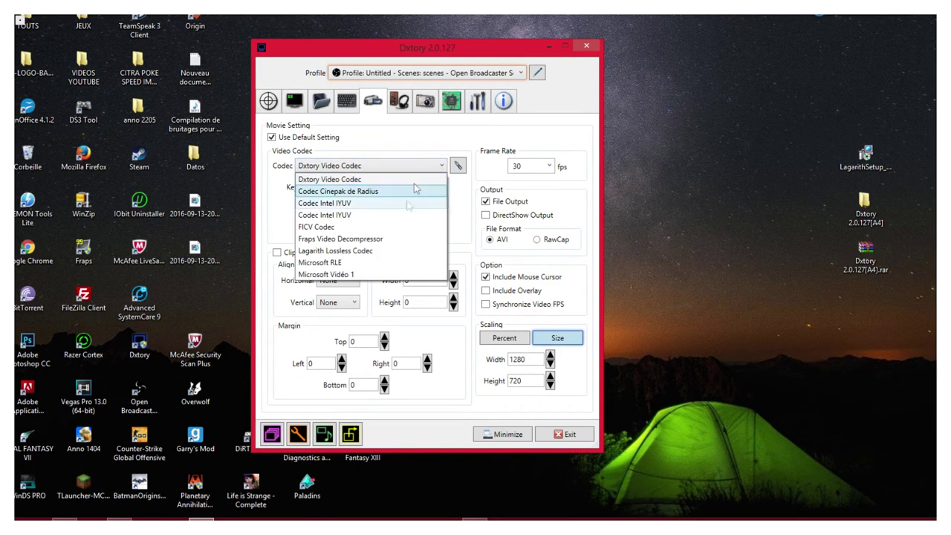
left_click(383, 252)
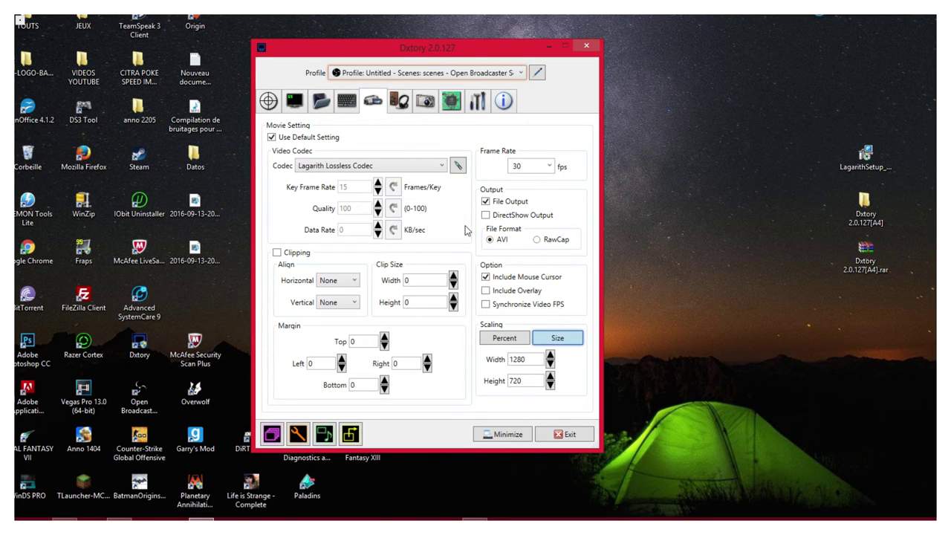
left_click(550, 165)
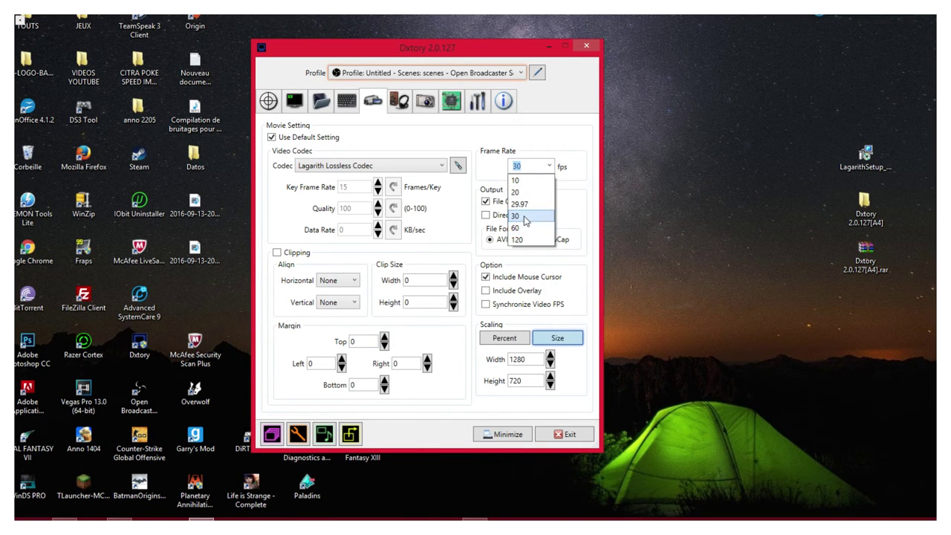
left_click(558, 212)
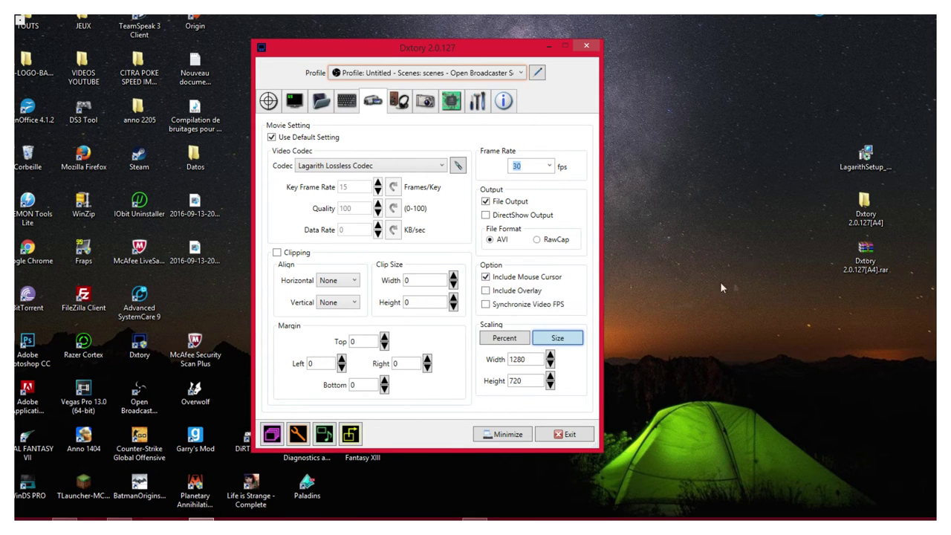
Try Include Mouse Cursor off and on, and compare Percent scaling with Size scaling for the movie output
left_click(486, 277)
left_click(486, 277)
left_click(486, 277)
left_click(486, 277)
left_click(517, 341)
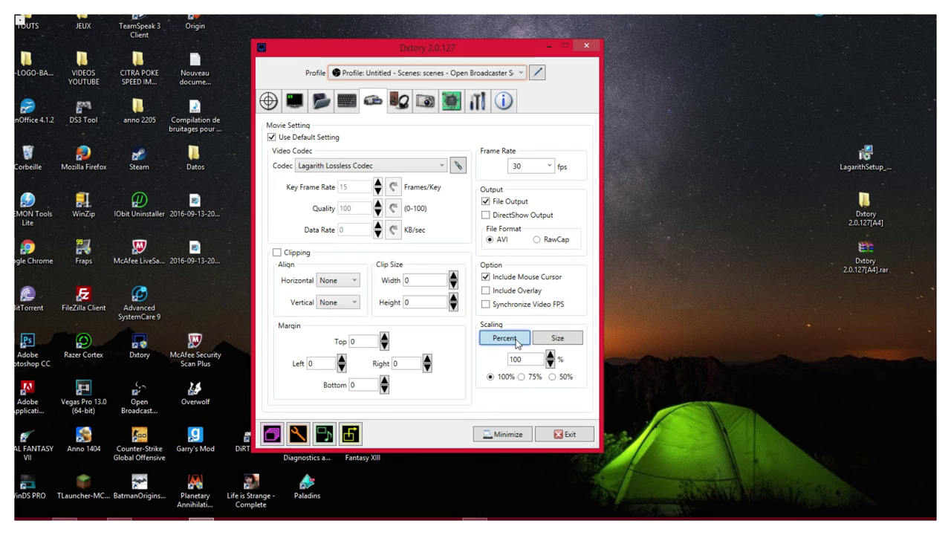
left_click(549, 343)
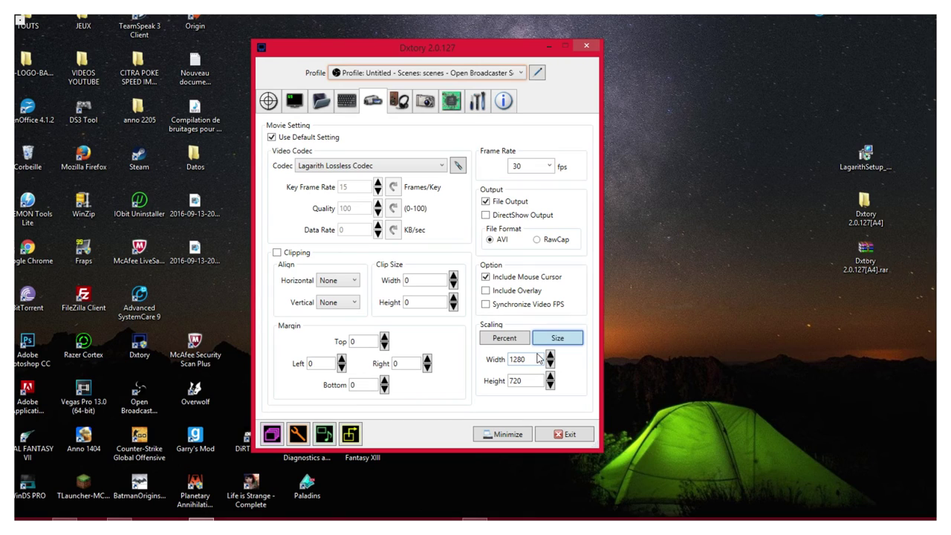
Remove the second audio source and set the first source's device to Haut-parleurs Turtle Beach PLa Headset
left_click(398, 107)
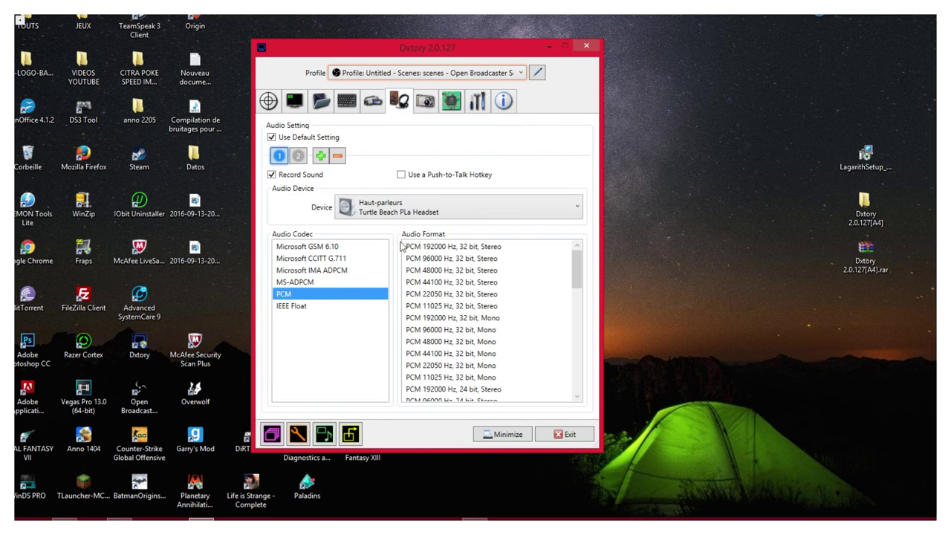
left_click(298, 156)
left_click(338, 155)
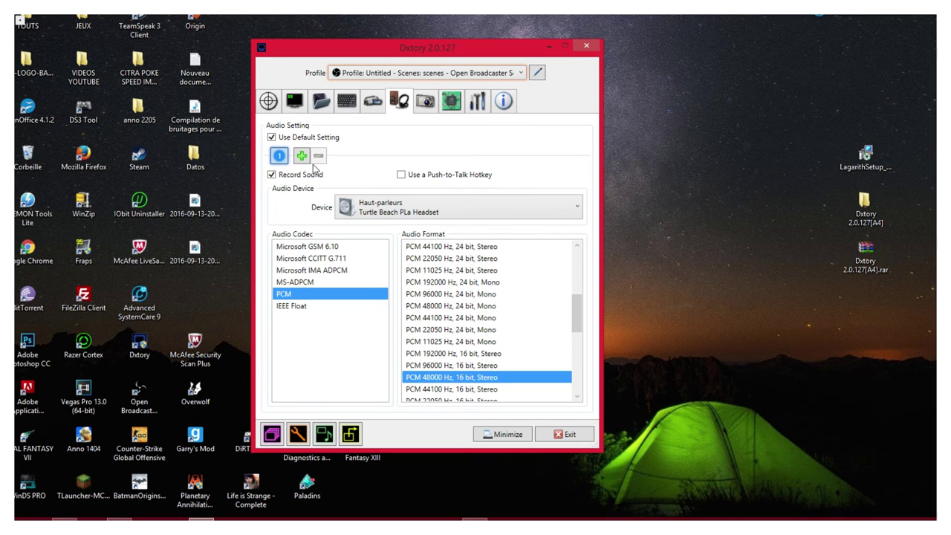
left_click(396, 214)
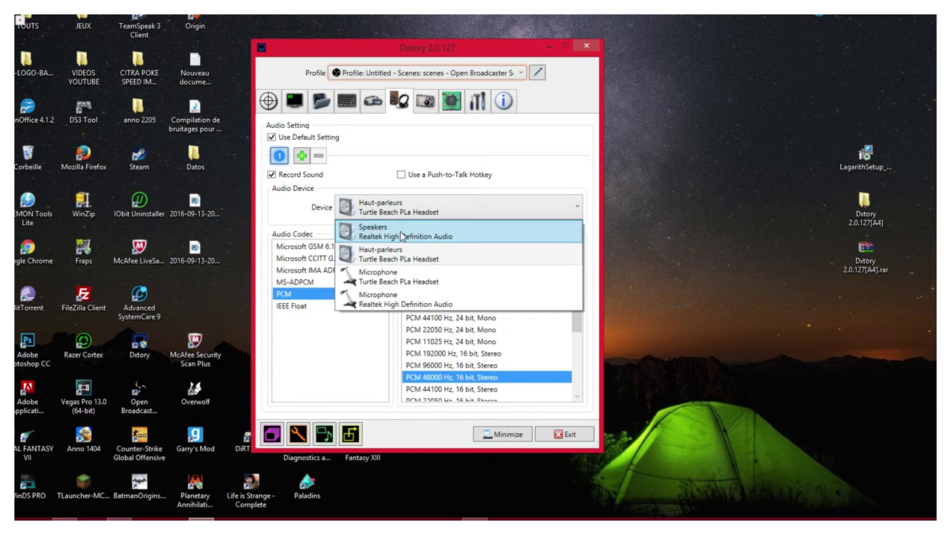
left_click(405, 256)
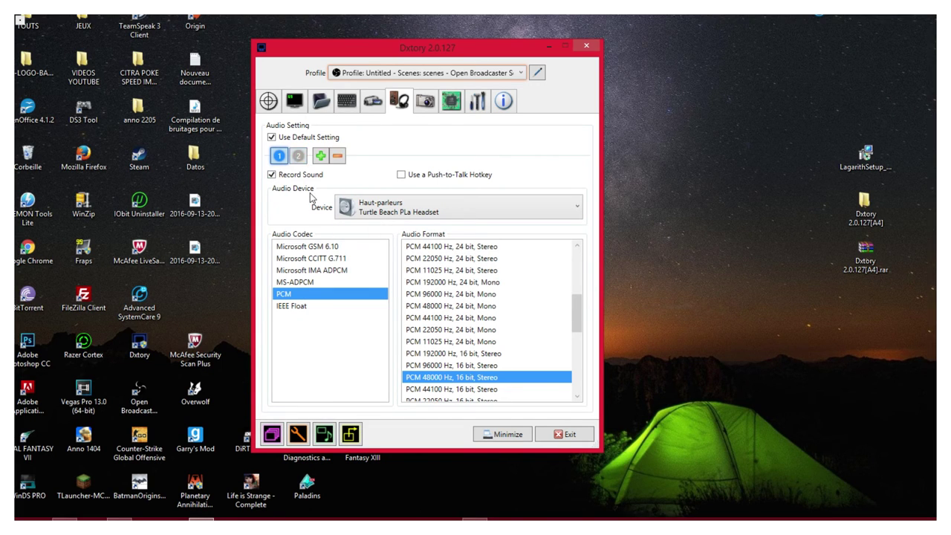
Add a second audio source and set its device to Microphone Turtle Beach PLa Headset
left_click(301, 157)
left_click(396, 208)
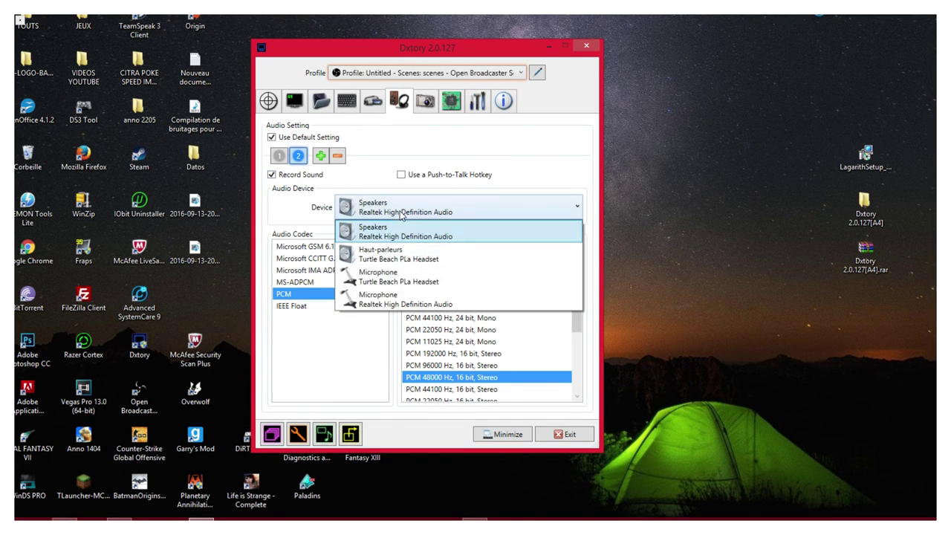
left_click(385, 273)
left_click(401, 210)
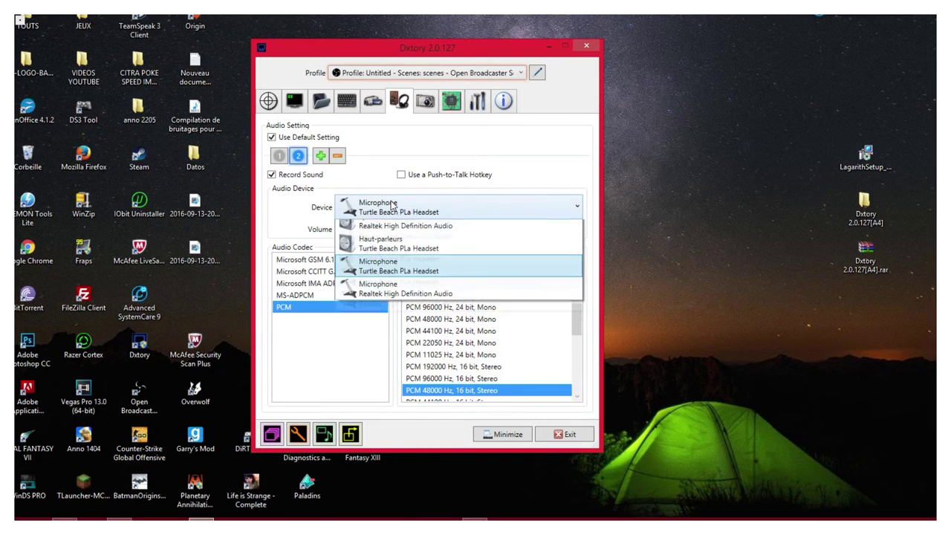
left_click(413, 284)
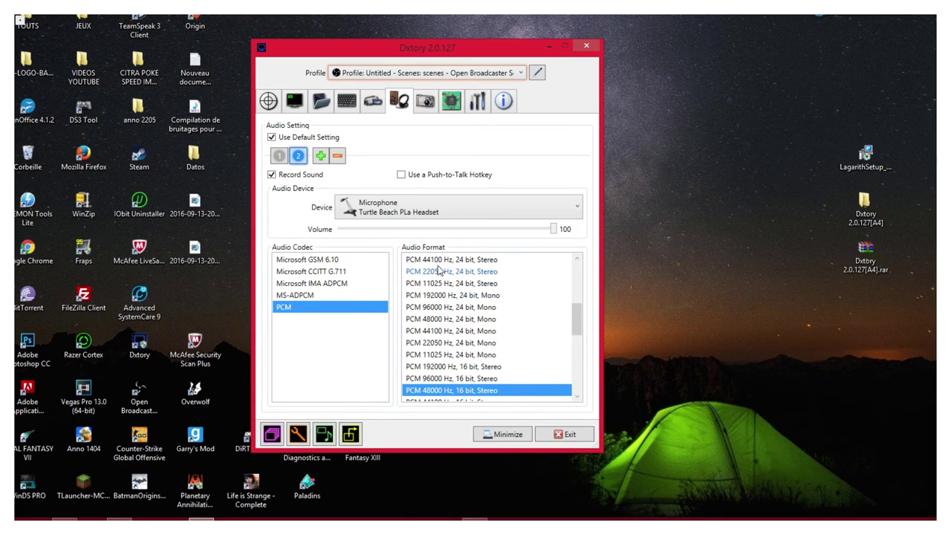
Review the screenshot, advanced, global and license information pages, and return to the target information and process list
left_click(426, 104)
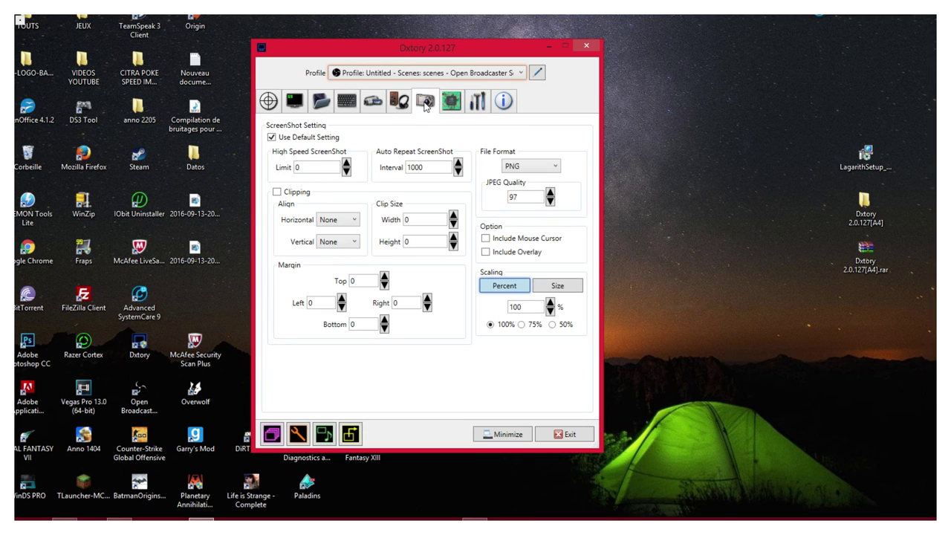
left_click(451, 105)
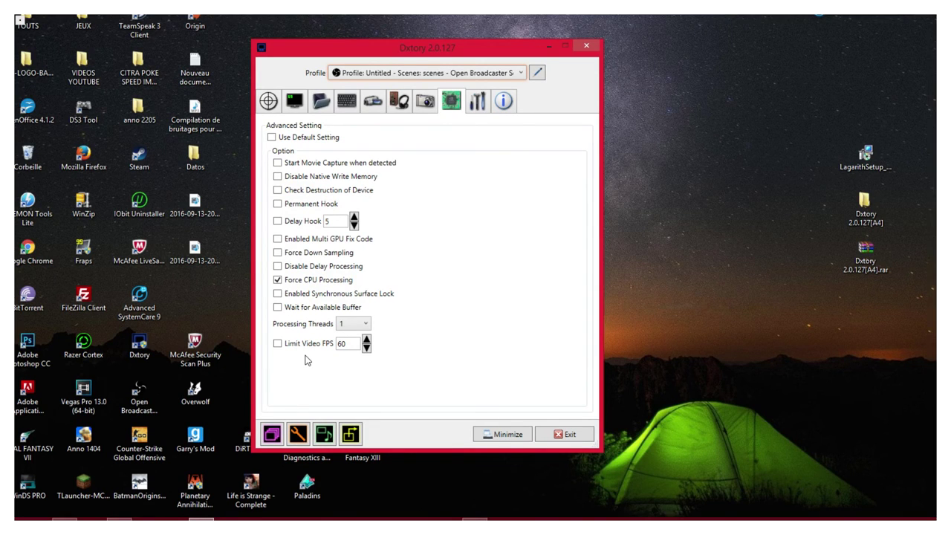
left_click(478, 101)
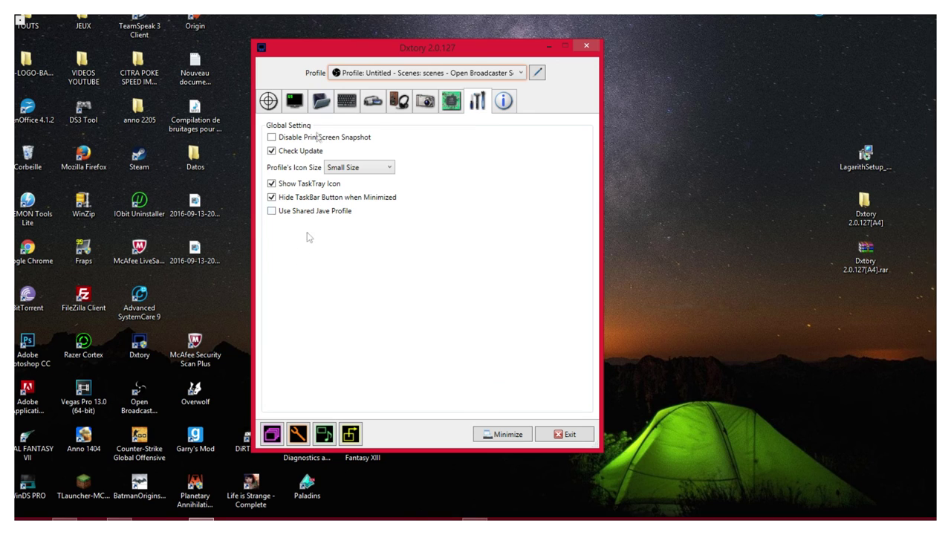
left_click(510, 104)
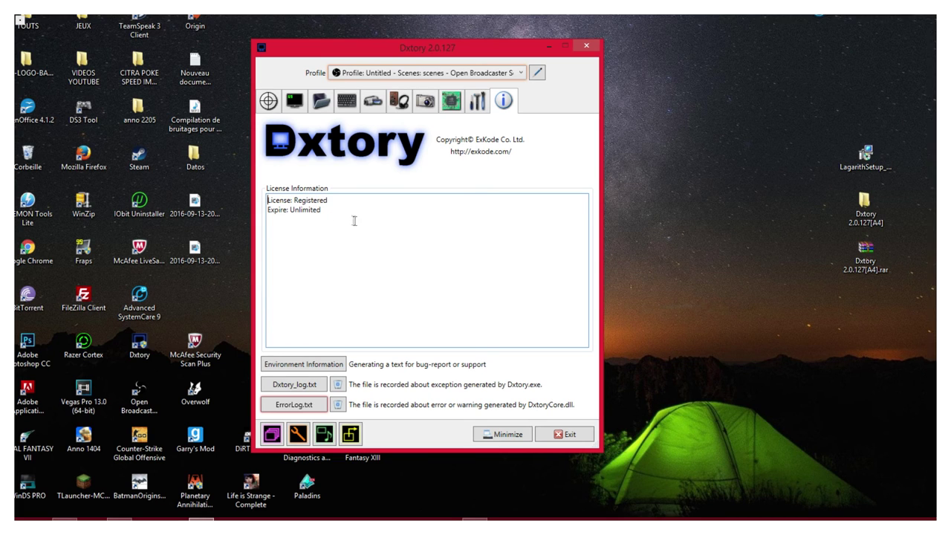
left_click(269, 104)
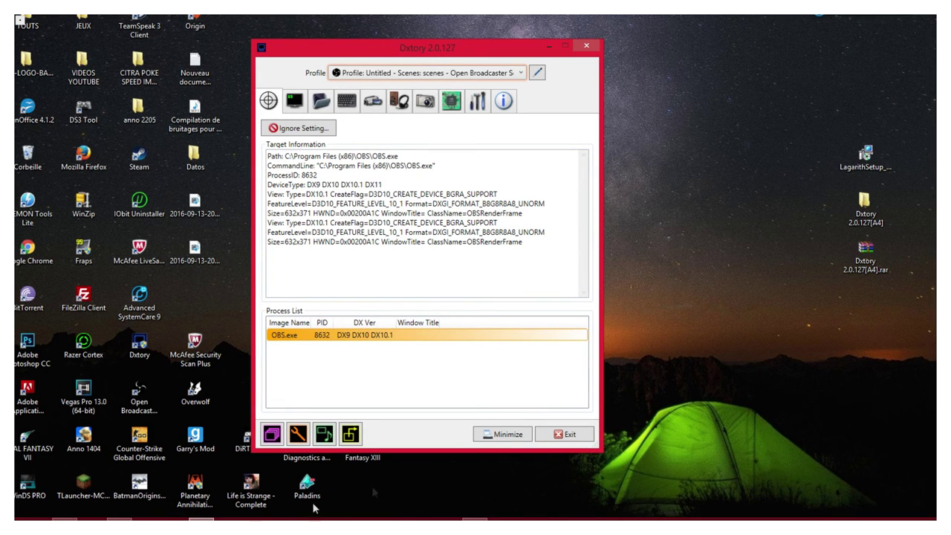
Switch to the web browser and open the bookmarked MinDTeK YouTube channel
left_click(120, 519)
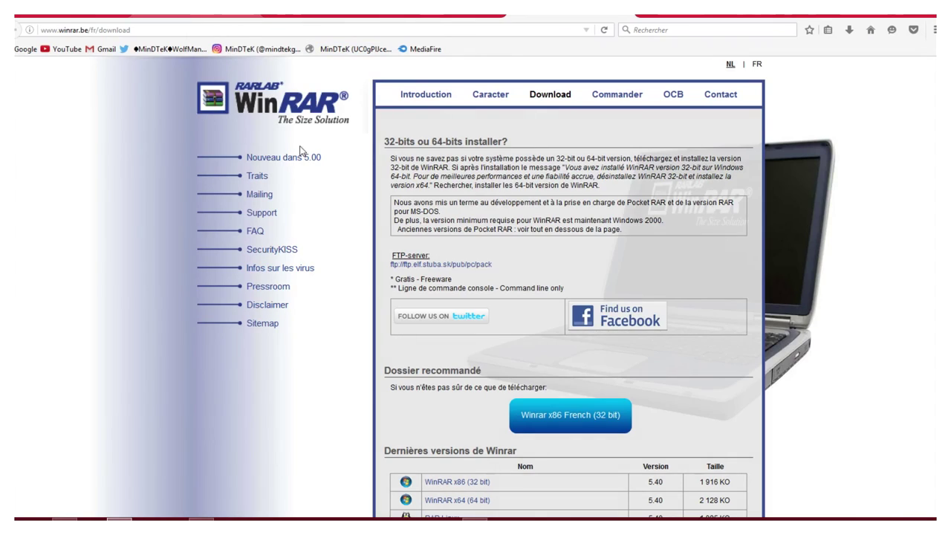
left_click(349, 49)
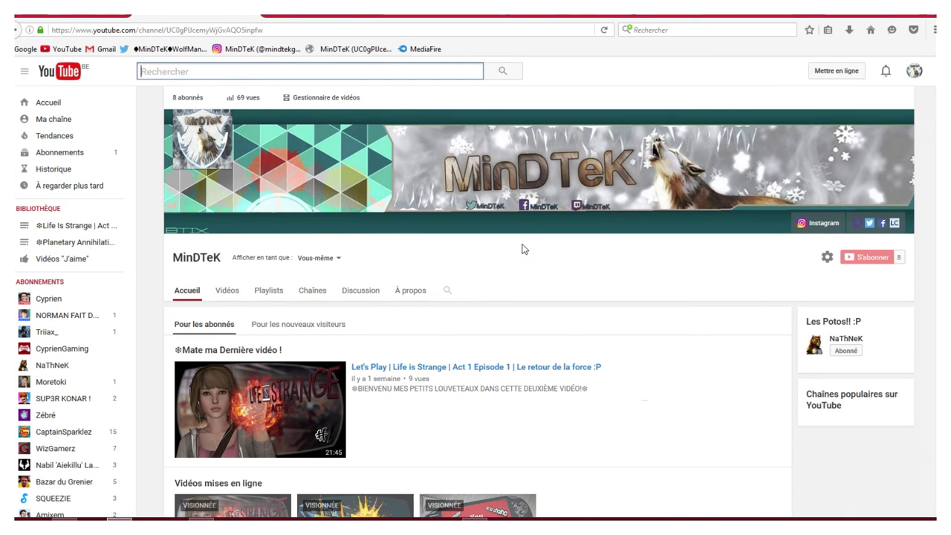